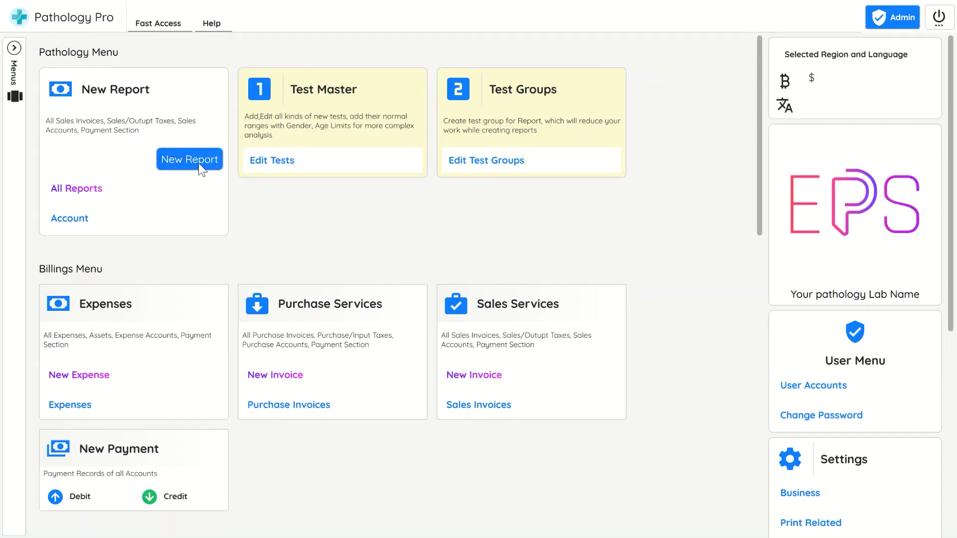
- Create the account Hospital_name1 and open a blank new report for it
{"action": "left_click", "coordinate": [199, 164]}
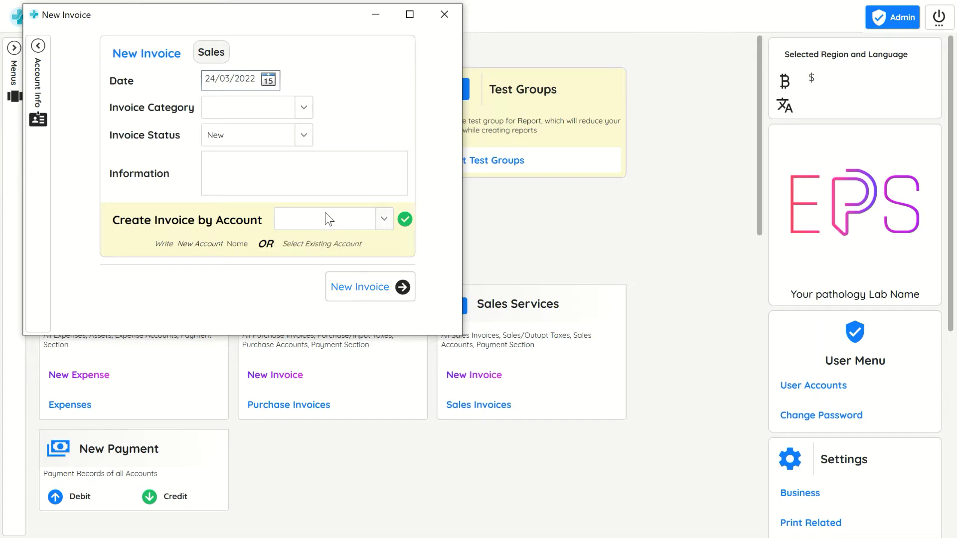
{"action": "type", "text": "Hos"}
{"action": "type", "text": "pital_name"}
{"action": "type", "text": "1"}
{"action": "left_click", "coordinate": [380, 299]}
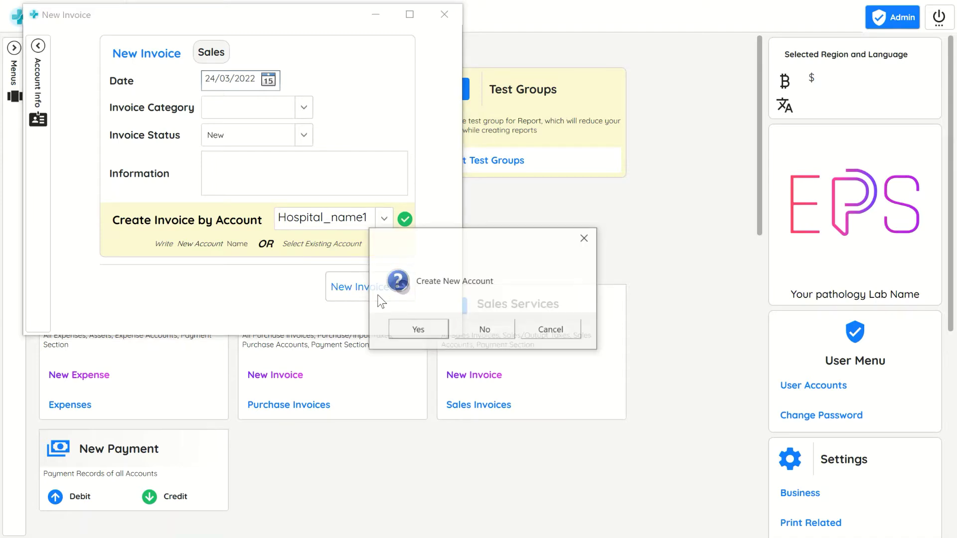
{"action": "left_click", "coordinate": [423, 334]}
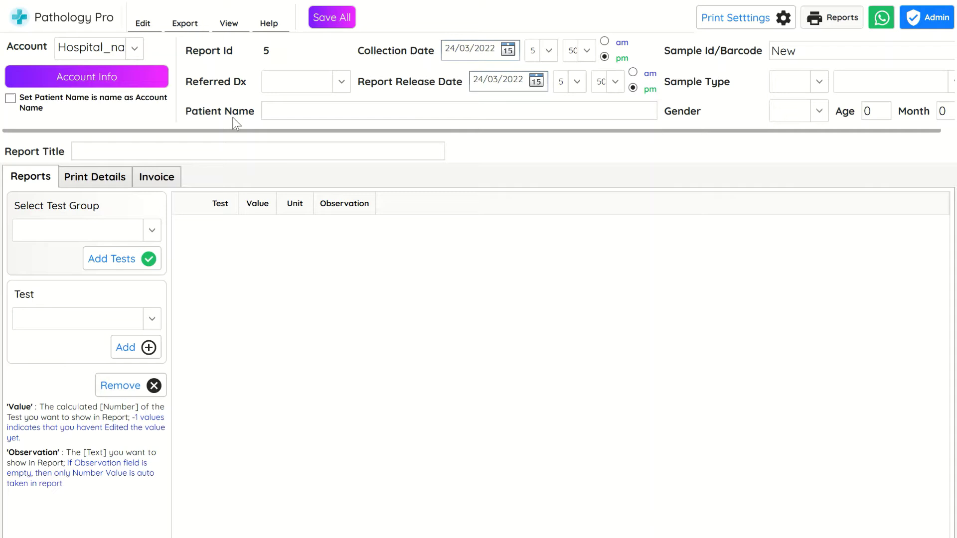
- Set the referring doctor to Dr. Shah, sample ID to 1111 and sample type to Blood
{"action": "left_click", "coordinate": [286, 82]}
{"action": "left_click", "coordinate": [292, 123]}
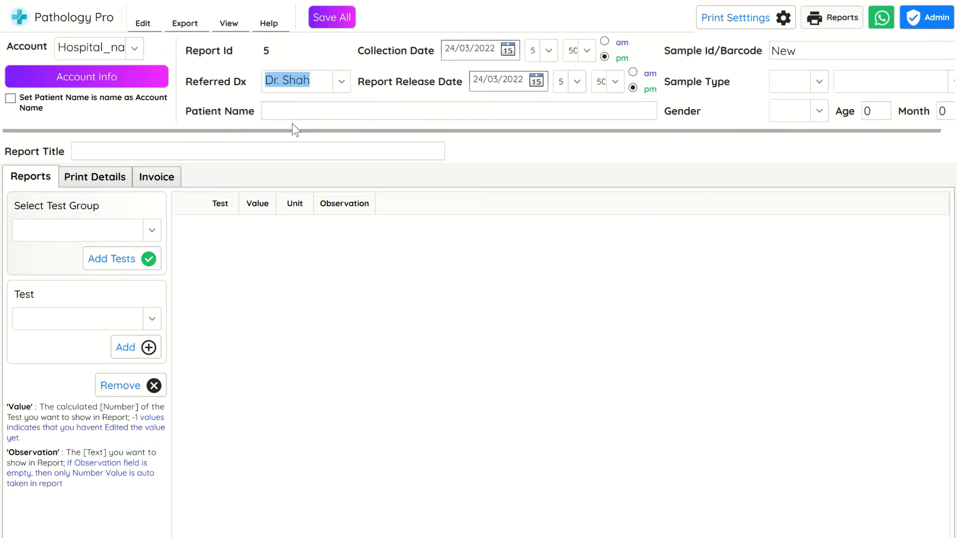
{"action": "double_click", "coordinate": [807, 53]}
{"action": "type", "text": "1111"}
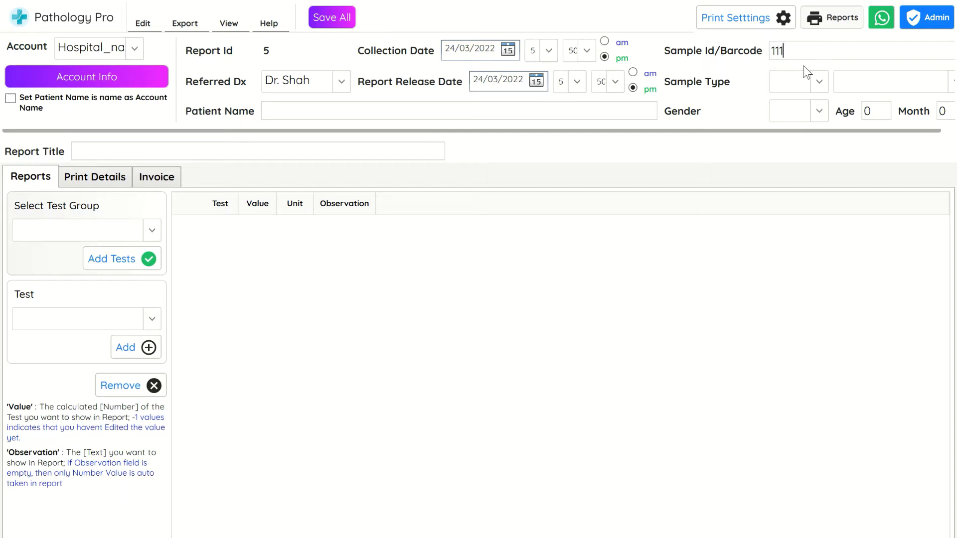
{"action": "left_click", "coordinate": [800, 84]}
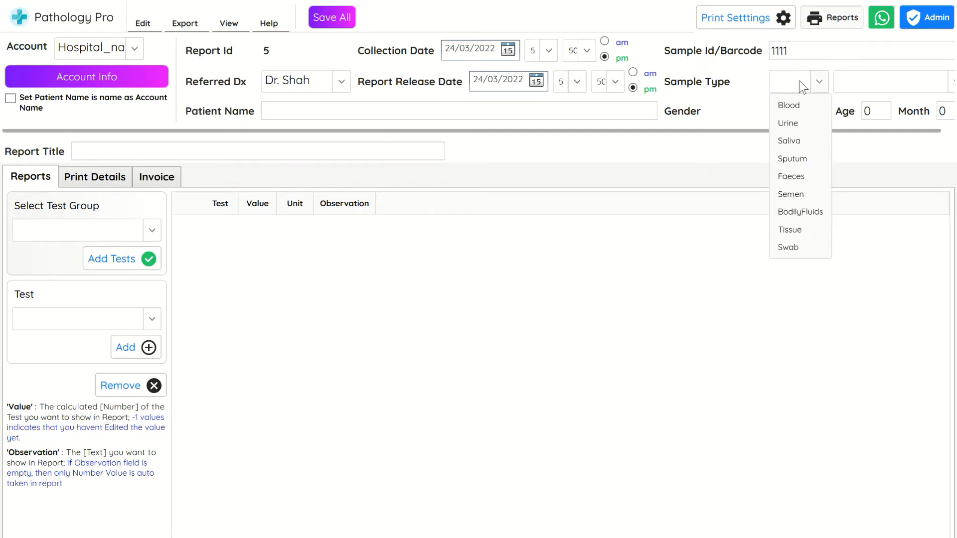
{"action": "left_click", "coordinate": [799, 104]}
- Set gender Male, age 20 years 10 months, and patient name Patient_name_tonystark
{"action": "left_click", "coordinate": [858, 86]}
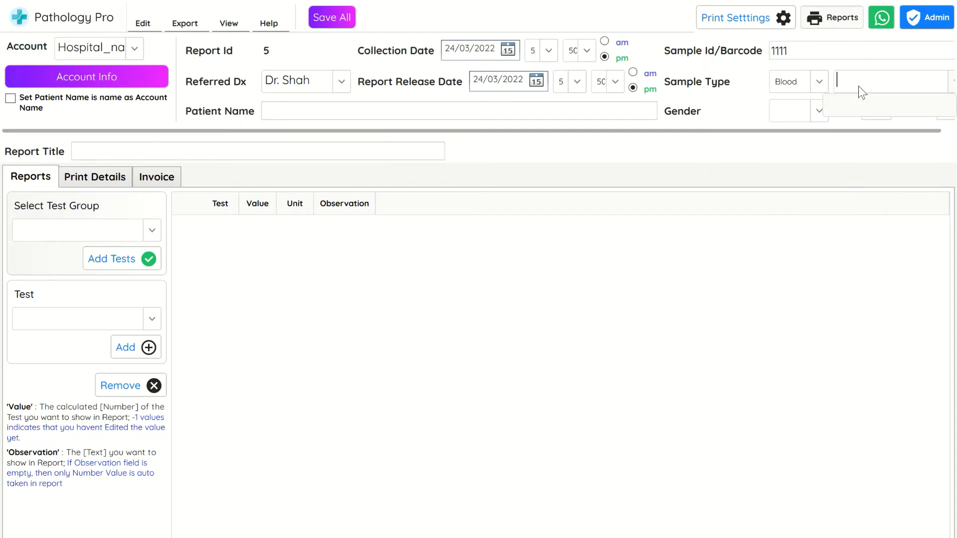
{"action": "left_click", "coordinate": [789, 110]}
{"action": "left_click", "coordinate": [790, 151]}
{"action": "double_click", "coordinate": [869, 113]}
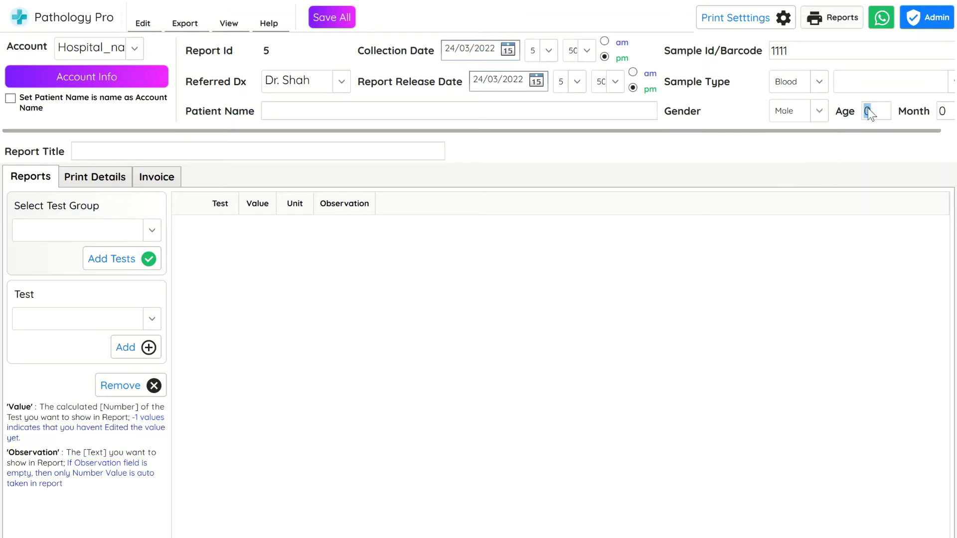
{"action": "type", "text": "20"}
{"action": "key", "text": "Tab"}
{"action": "type", "text": "10"}
{"action": "key", "text": "Tab"}
{"action": "type", "text": "Patient_nam"}
{"action": "type", "text": "e_tony"}
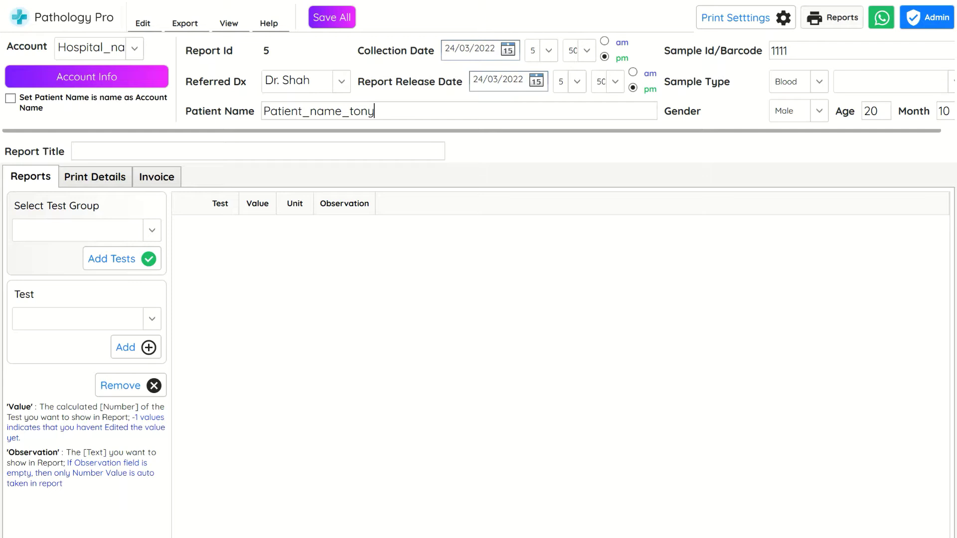
{"action": "type", "text": "stark"}
{"action": "left_click", "coordinate": [312, 150]}
{"action": "left_click", "coordinate": [124, 231]}
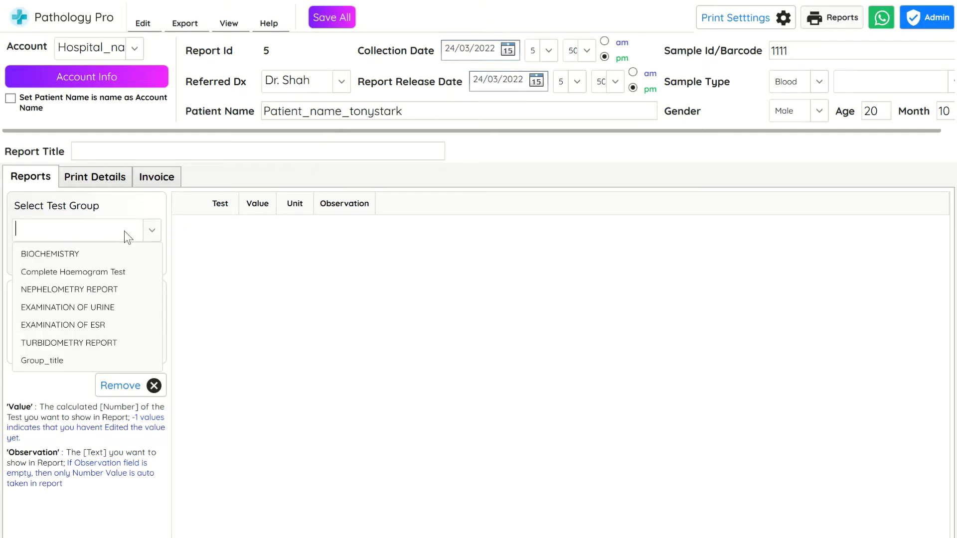
- Add all tests from the Complete Haemogram Test group to the report
{"action": "left_click", "coordinate": [121, 271]}
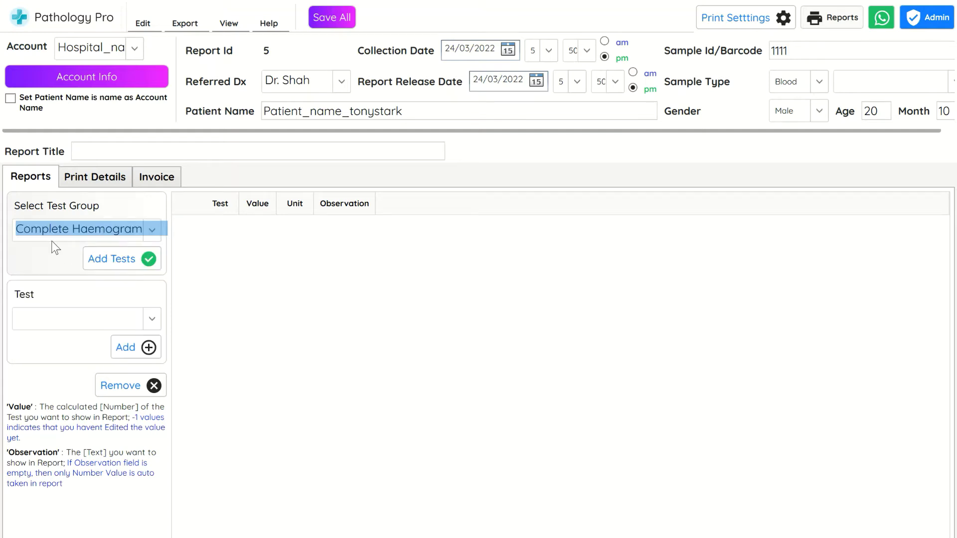
{"action": "left_click", "coordinate": [134, 261]}
{"action": "left_click", "coordinate": [407, 338]}
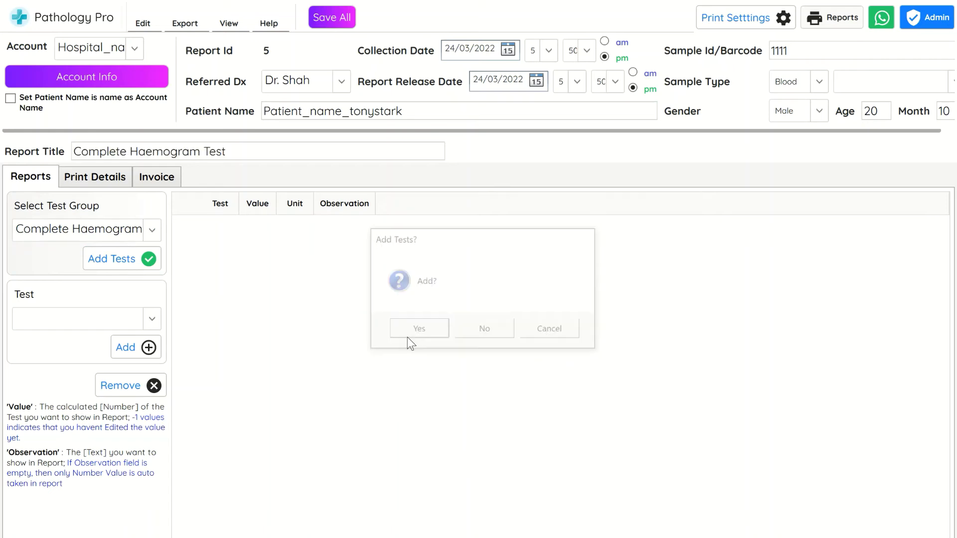
{"action": "scroll", "coordinate": [364, 315], "scroll_direction": "down", "scroll_amount": 3}
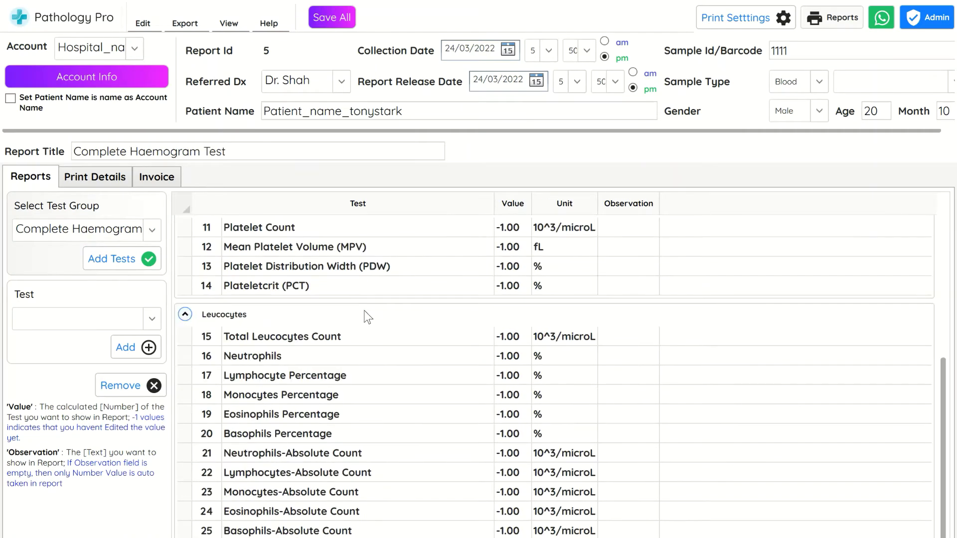
{"action": "scroll", "coordinate": [367, 318], "scroll_direction": "up", "scroll_amount": 3}
{"action": "scroll", "coordinate": [506, 263], "scroll_direction": "down", "scroll_amount": 3}
- Remove the Neutrophils test in row 16 from the report
{"action": "left_click", "coordinate": [202, 356]}
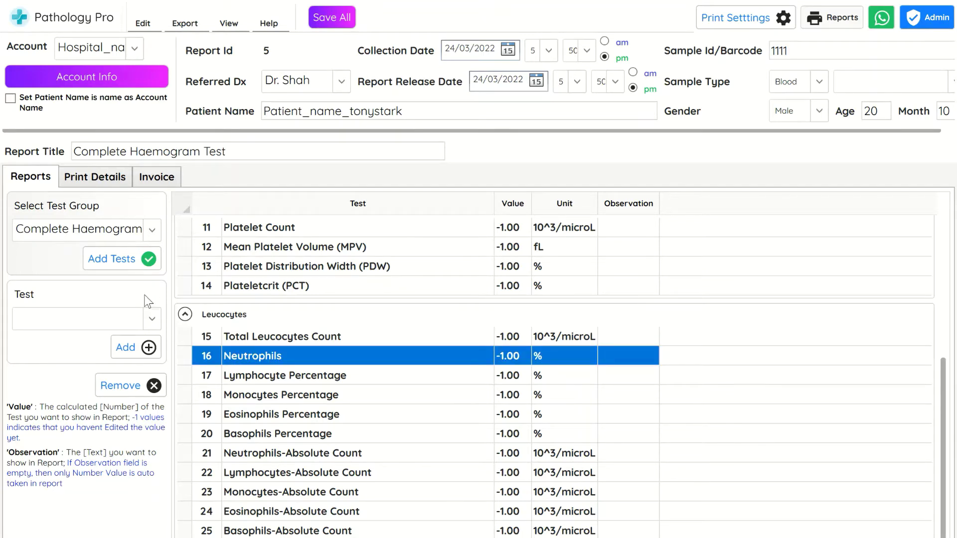
{"action": "left_click", "coordinate": [137, 383]}
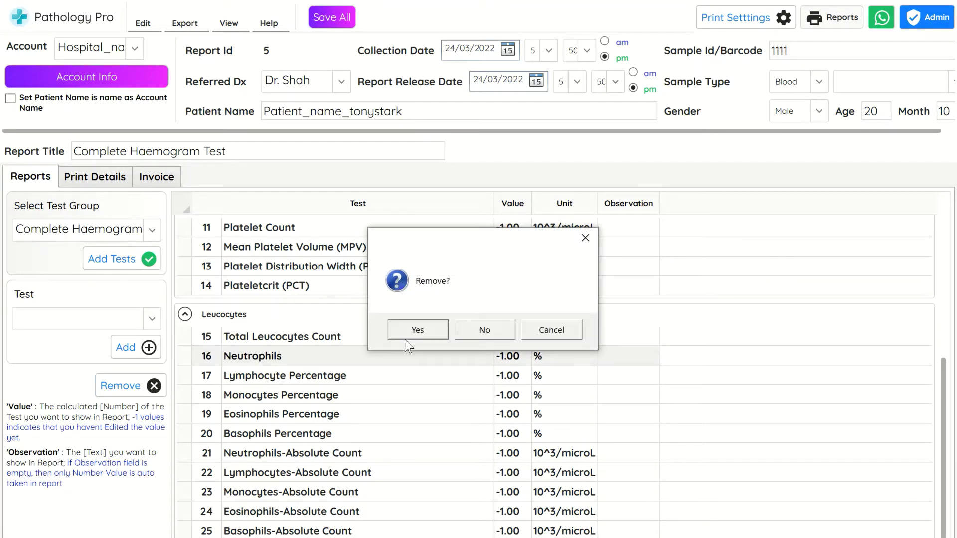
{"action": "left_click", "coordinate": [417, 331]}
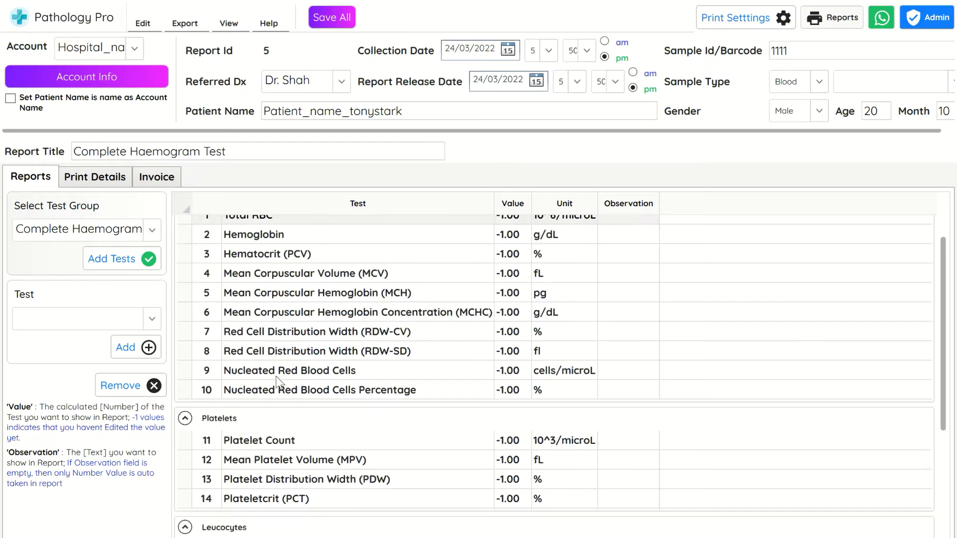
- Re-add Neutrophils through the Test combo, so it appears as test 25
{"action": "left_click", "coordinate": [100, 323]}
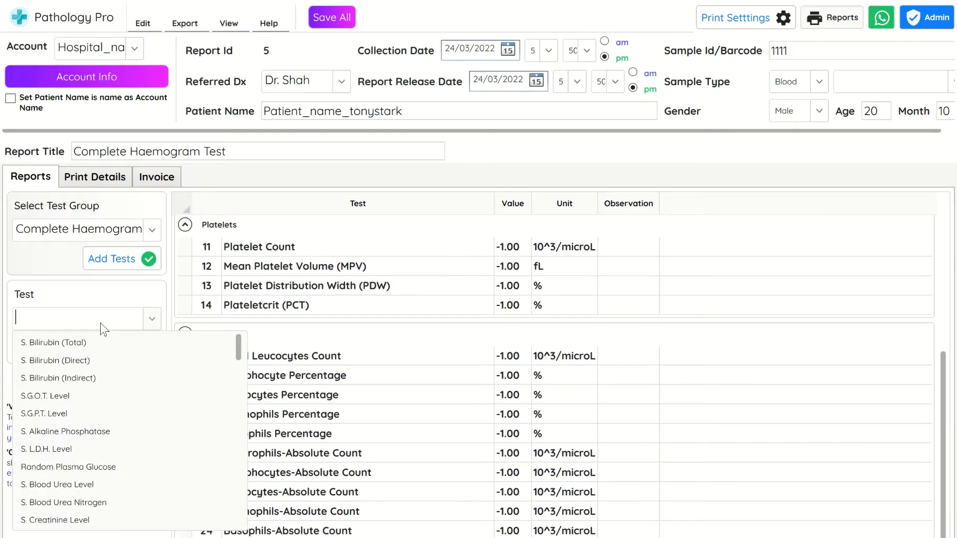
{"action": "type", "text": "Neutrophils"}
{"action": "key", "text": "Return"}
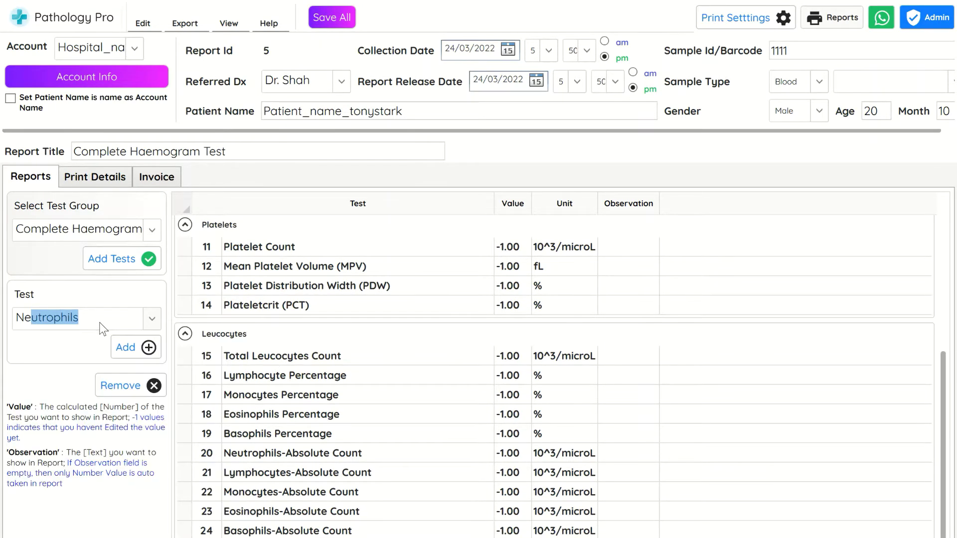
{"action": "left_click", "coordinate": [135, 349]}
{"action": "left_click", "coordinate": [417, 329]}
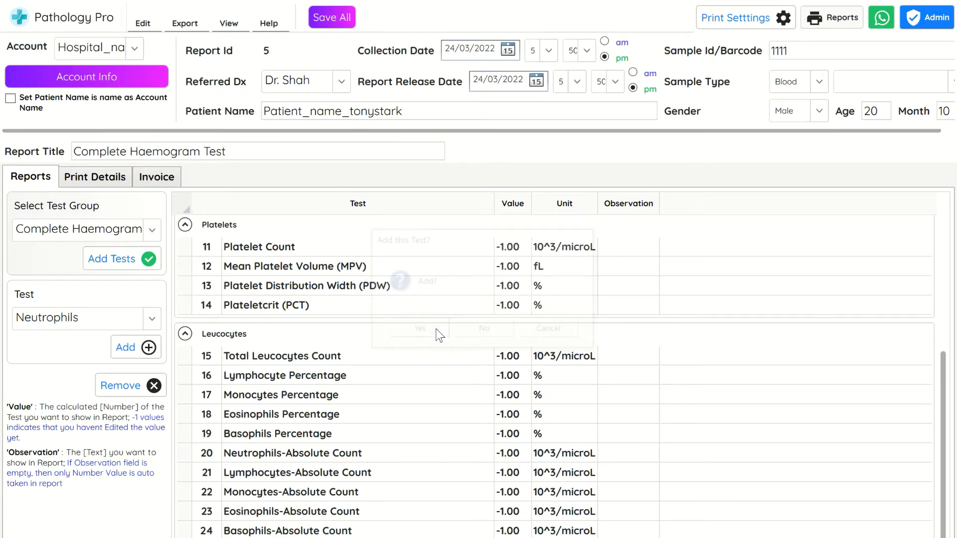
{"action": "scroll", "coordinate": [359, 340], "scroll_direction": "down", "scroll_amount": 3}
{"action": "scroll", "coordinate": [358, 336], "scroll_direction": "down", "scroll_amount": 2}
{"action": "scroll", "coordinate": [302, 354], "scroll_direction": "down", "scroll_amount": 3}
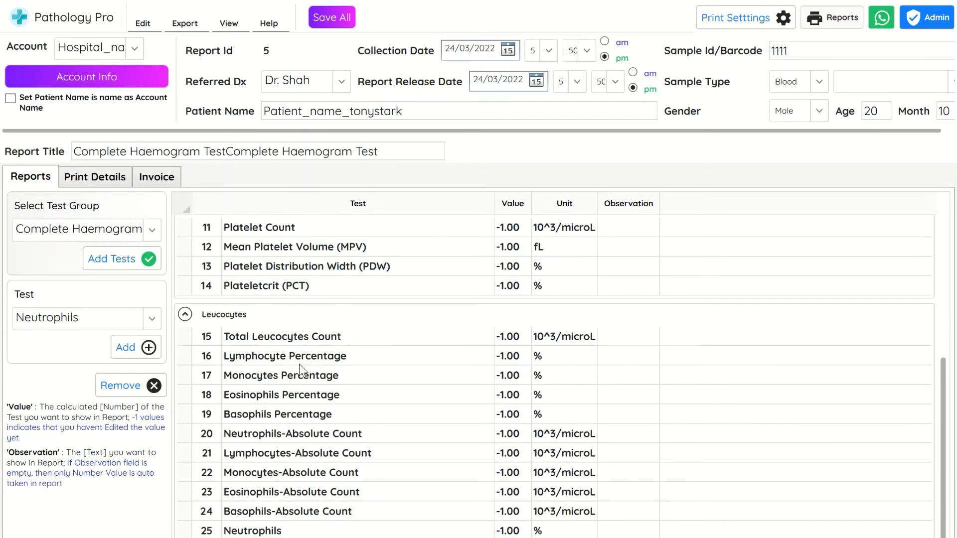
{"action": "left_click", "coordinate": [278, 533]}
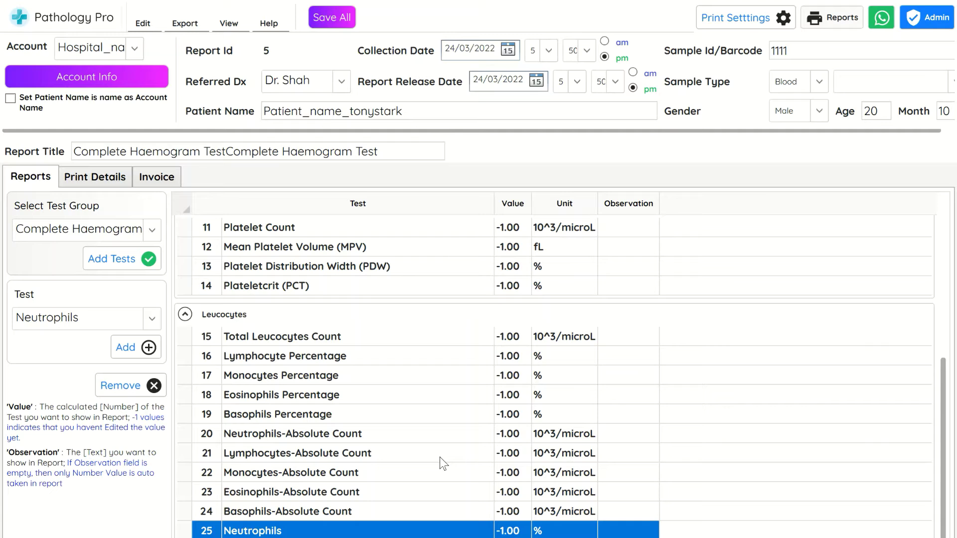
{"action": "scroll", "coordinate": [441, 449], "scroll_direction": "up", "scroll_amount": 3}
{"action": "scroll", "coordinate": [447, 425], "scroll_direction": "up", "scroll_amount": 1}
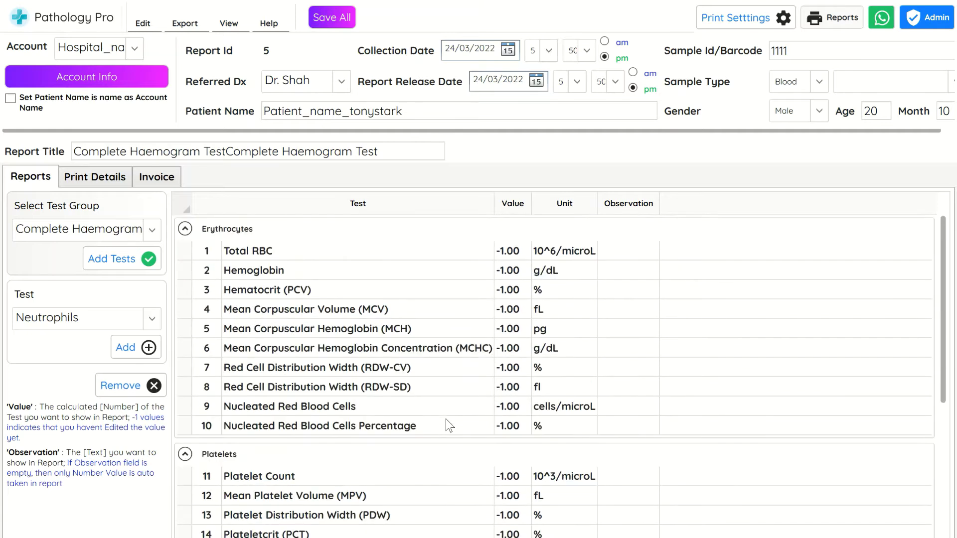
- Enter 1.00 as every test value, then save and refresh the report
{"action": "double_click", "coordinate": [515, 253]}
{"action": "type", "text": "1"}
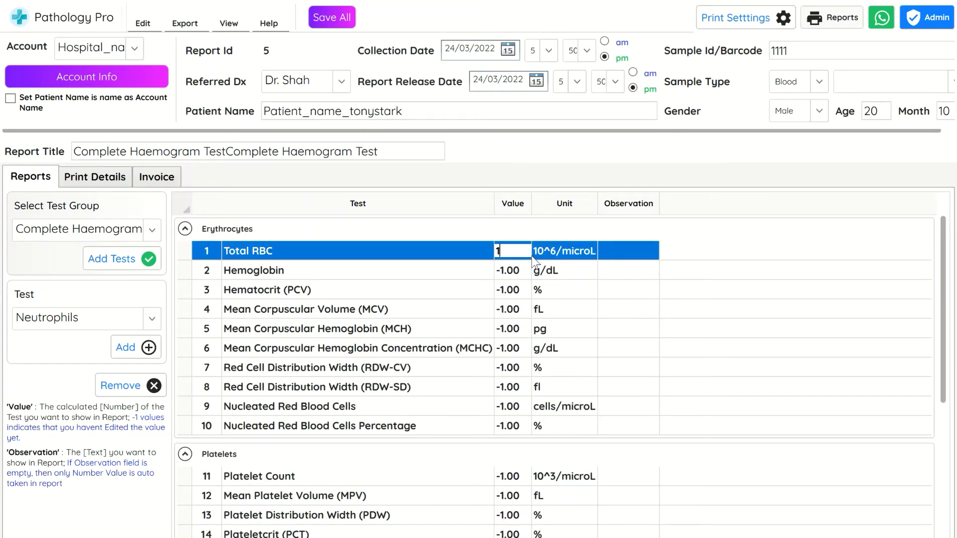
{"action": "type", "text": " 1 1 1 1 1 1"}
{"action": "left_click", "coordinate": [332, 16]}
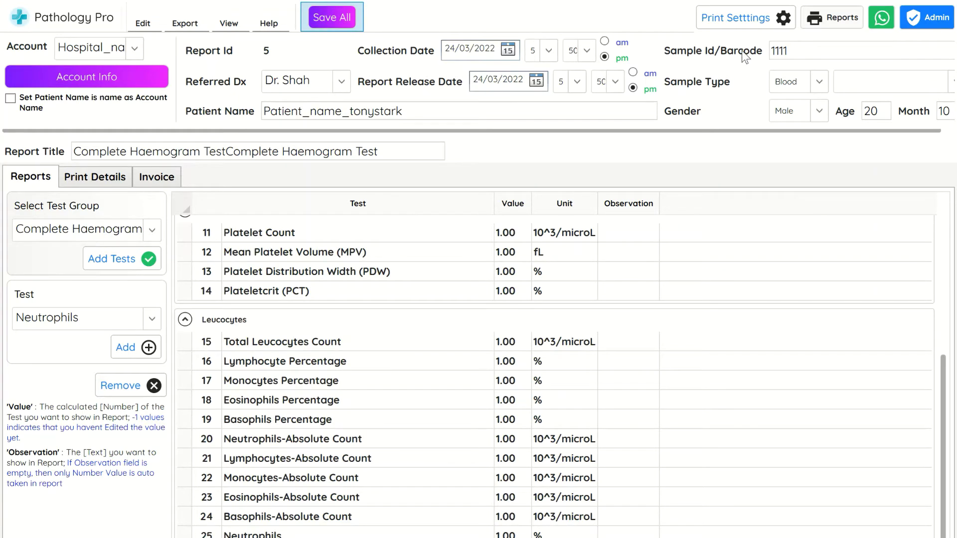
{"action": "left_click", "coordinate": [832, 16]}
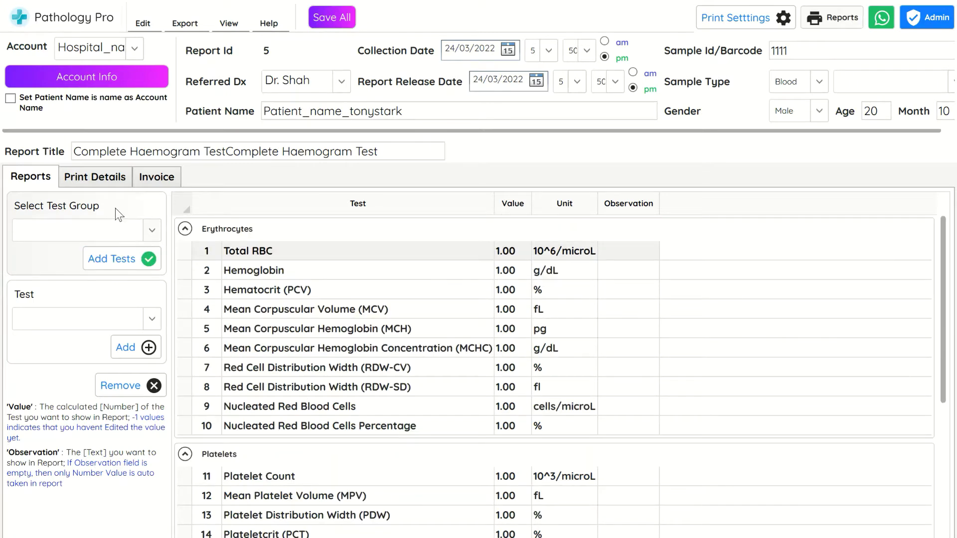
{"action": "left_click", "coordinate": [112, 179]}
- Paste the TITLE note template, then add the line KJHDKSHFKJD and a closing remark
{"action": "left_click", "coordinate": [122, 293]}
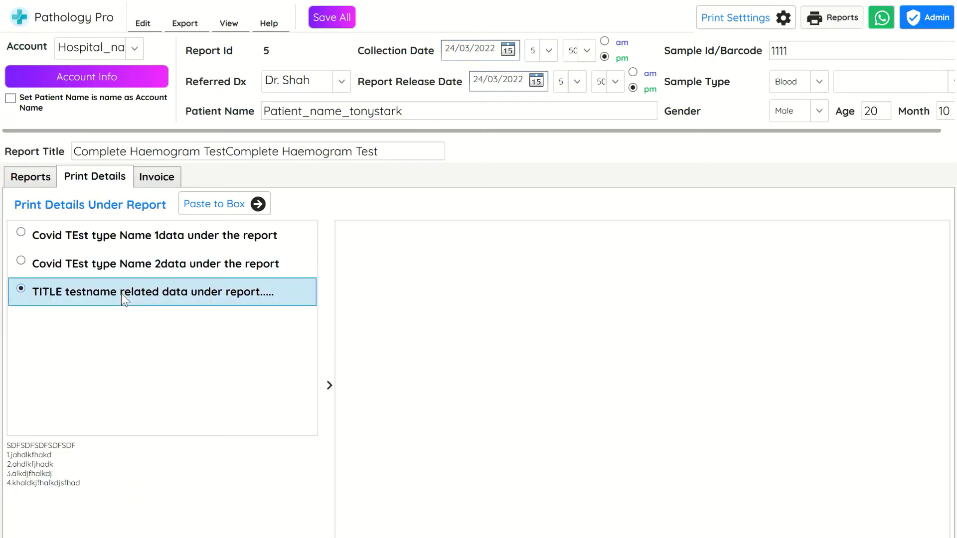
{"action": "left_click", "coordinate": [225, 204]}
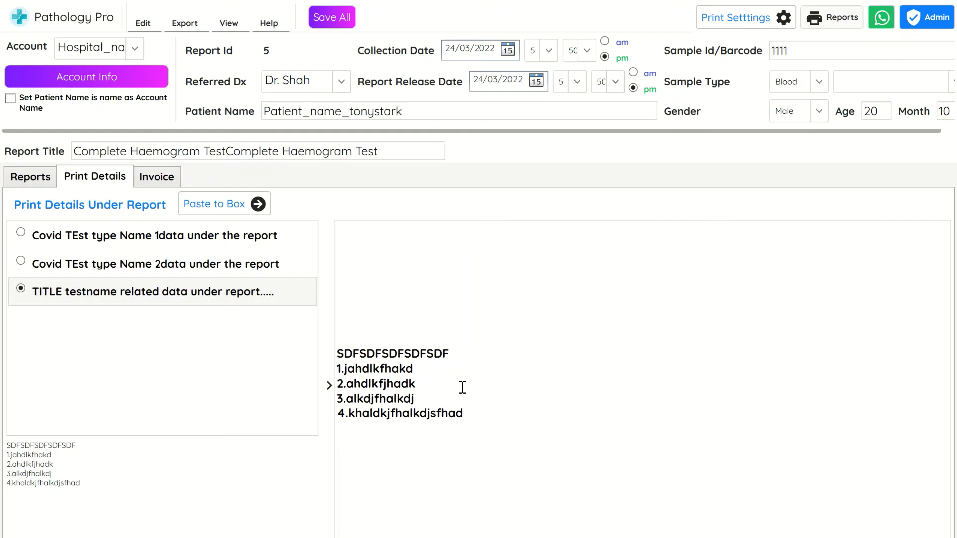
{"action": "key", "text": "Return"}
{"action": "type", "text": "KJHDK"}
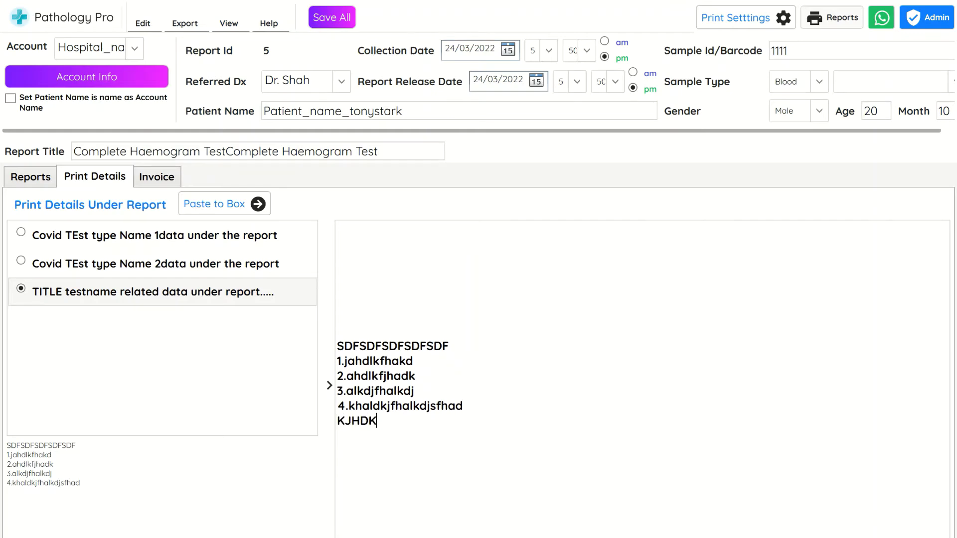
{"action": "type", "text": "SHFKJD"}
{"action": "key", "text": "Return"}
{"action": "type", "text": "You can add anything here to print under the repor"}
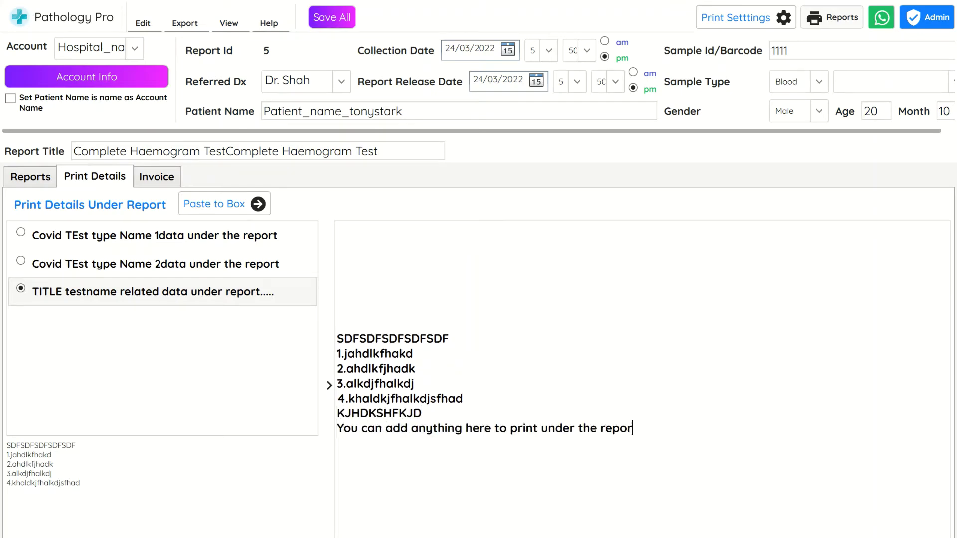
{"action": "type", "text": "t......"}
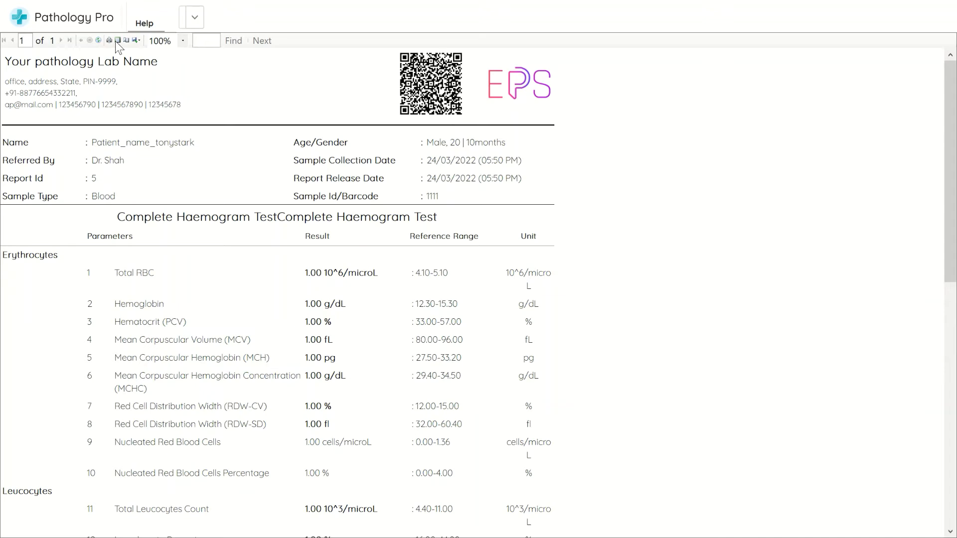
{"action": "left_click", "coordinate": [116, 42]}
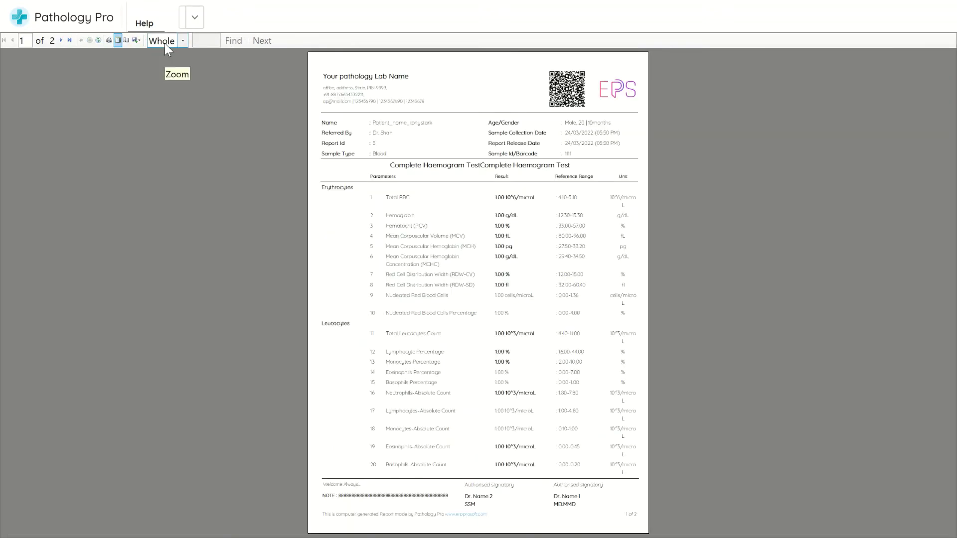
{"action": "left_click", "coordinate": [165, 42]}
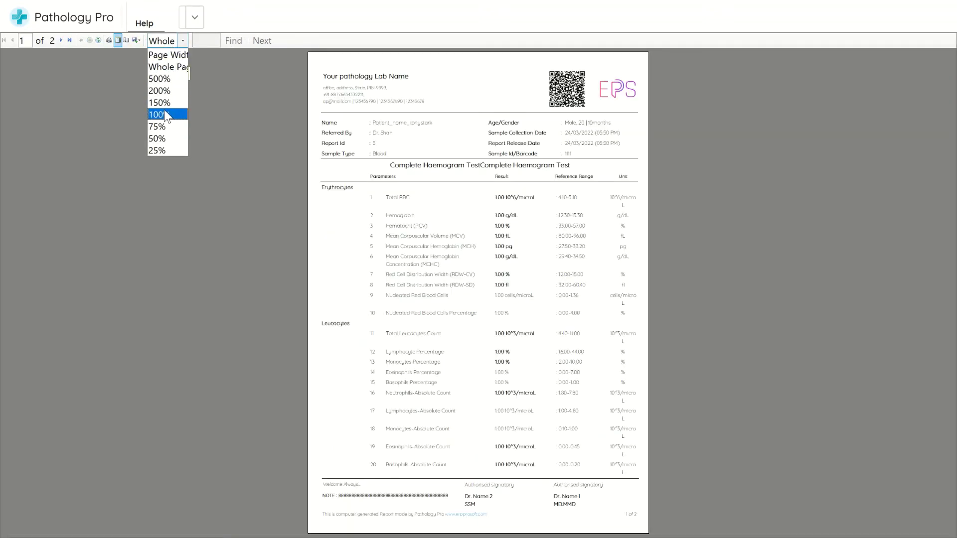
{"action": "left_click", "coordinate": [164, 114]}
{"action": "scroll", "coordinate": [579, 216], "scroll_direction": "down", "scroll_amount": 3}
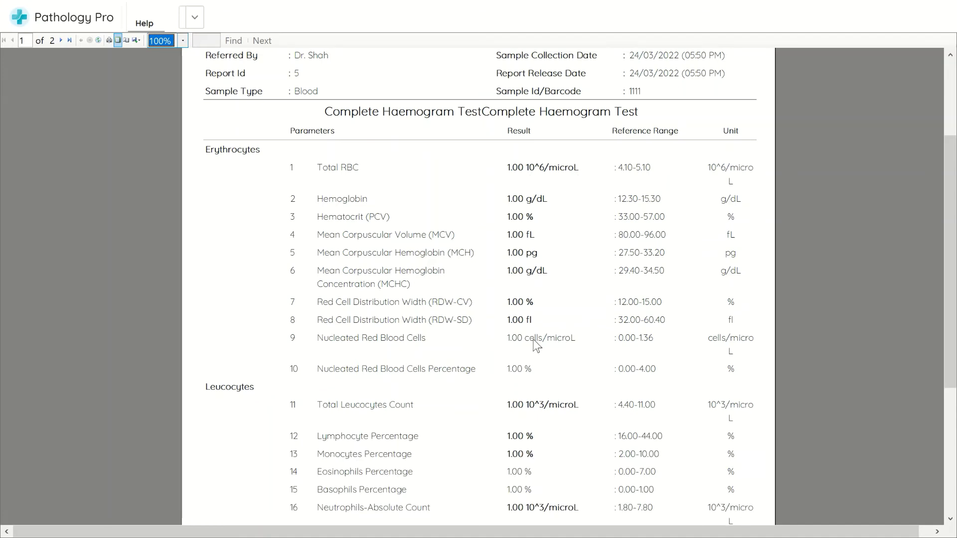
{"action": "scroll", "coordinate": [535, 344], "scroll_direction": "down", "scroll_amount": 2}
{"action": "scroll", "coordinate": [546, 340], "scroll_direction": "down", "scroll_amount": 3}
{"action": "scroll", "coordinate": [554, 340], "scroll_direction": "down", "scroll_amount": 1}
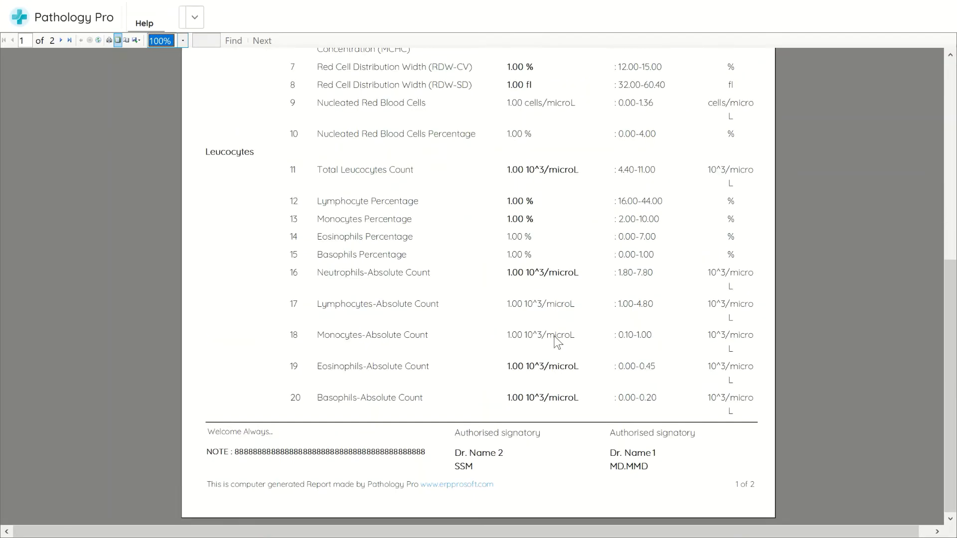
{"action": "scroll", "coordinate": [554, 336], "scroll_direction": "down", "scroll_amount": 2}
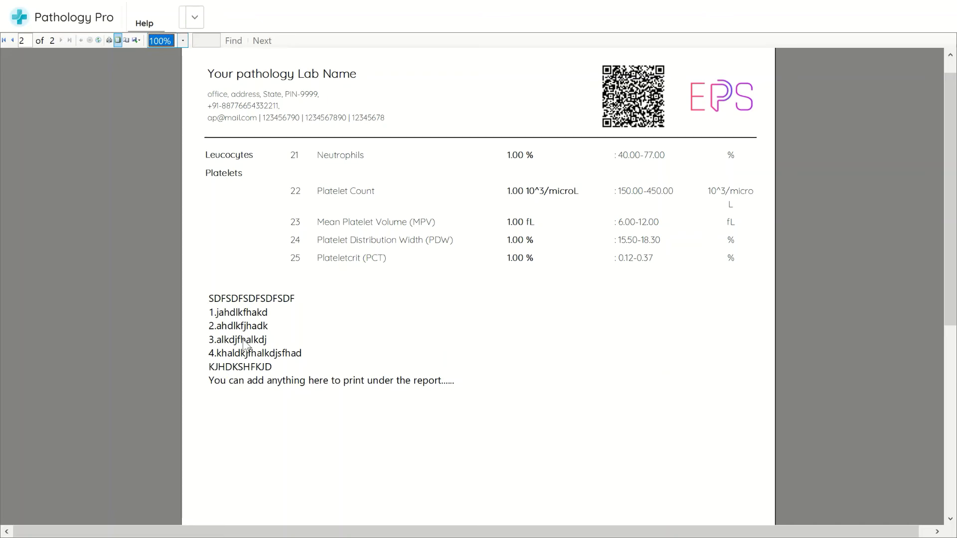
{"action": "scroll", "coordinate": [243, 340], "scroll_direction": "up", "scroll_amount": 3}
{"action": "scroll", "coordinate": [328, 259], "scroll_direction": "up", "scroll_amount": 2}
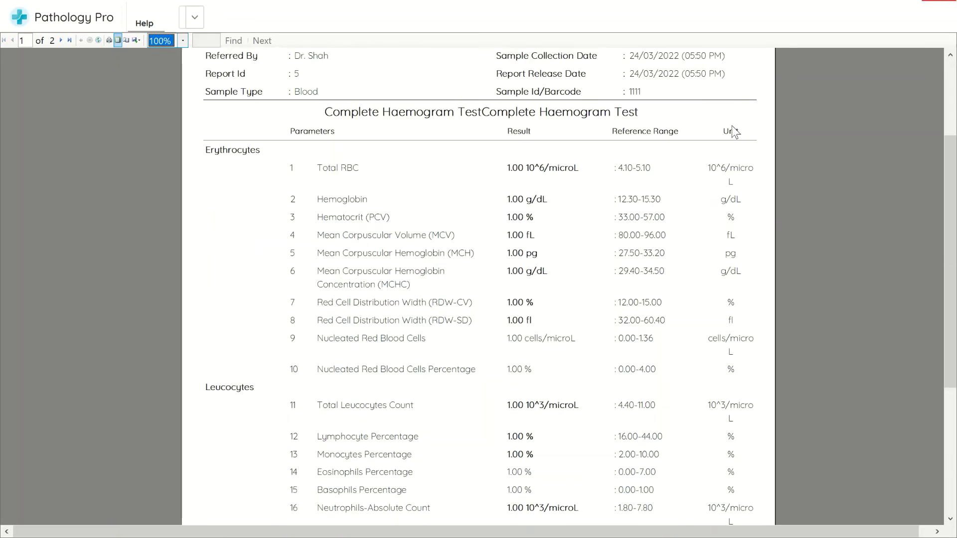
{"action": "scroll", "coordinate": [734, 132], "scroll_direction": "up", "scroll_amount": 3}
{"action": "key", "text": "Escape"}
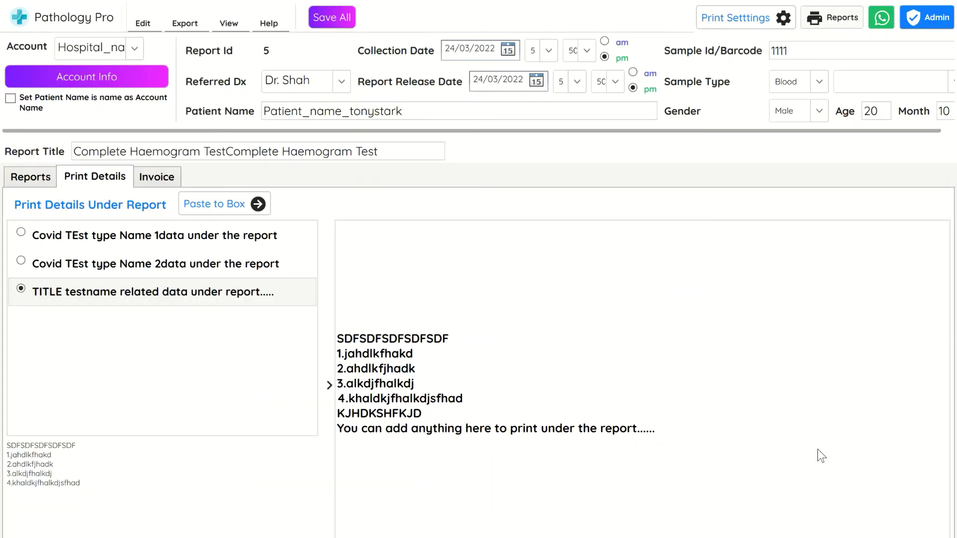
- Add invoice charges of $100 for the report and $30 for the sample
{"action": "left_click", "coordinate": [156, 176]}
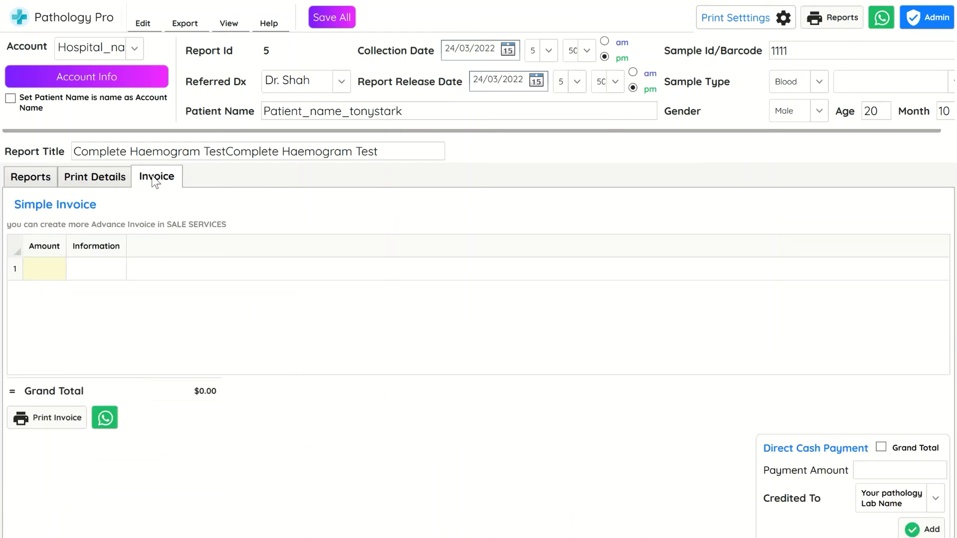
{"action": "left_click", "coordinate": [55, 268]}
{"action": "type", "text": "00"}
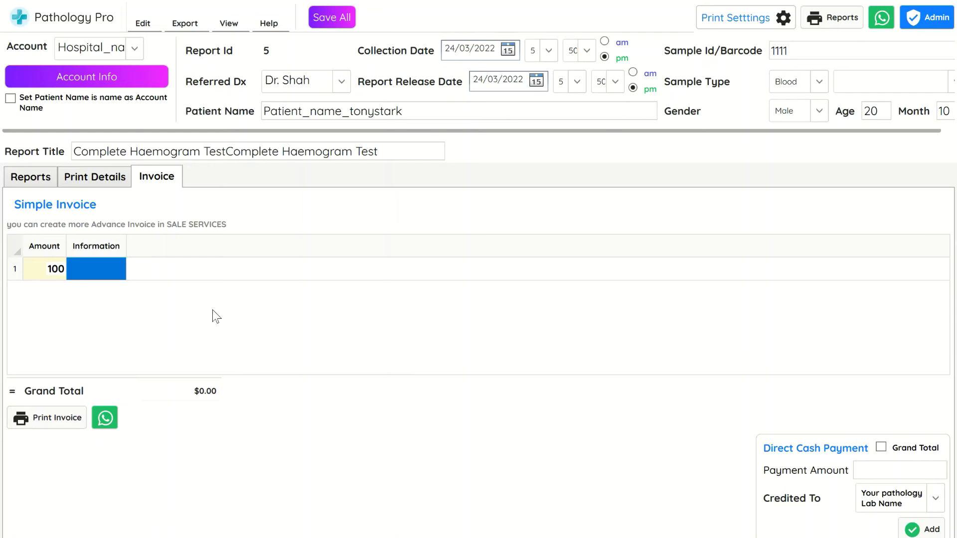
{"action": "key", "text": "Tab"}
{"action": "type", "text": "report"}
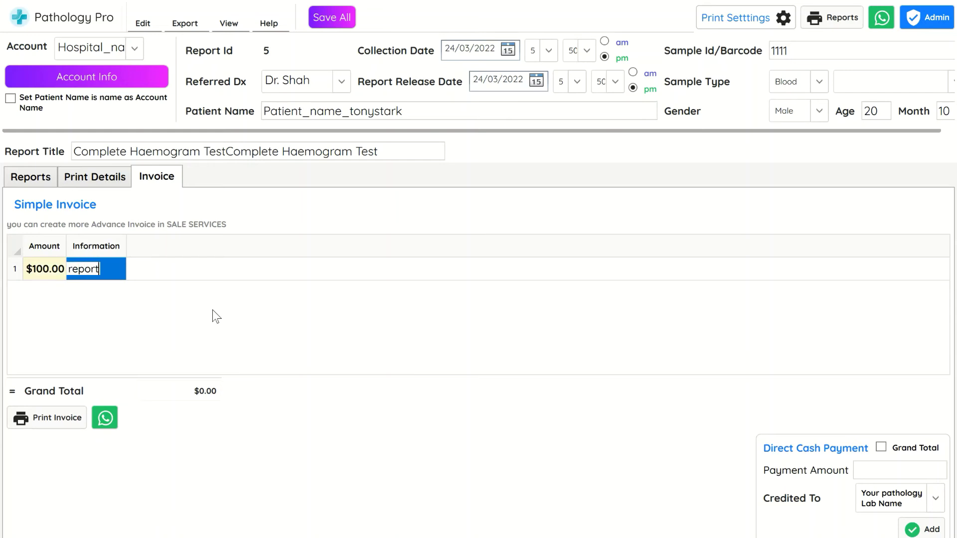
{"action": "key", "text": "Return"}
{"action": "key", "text": "Return"}
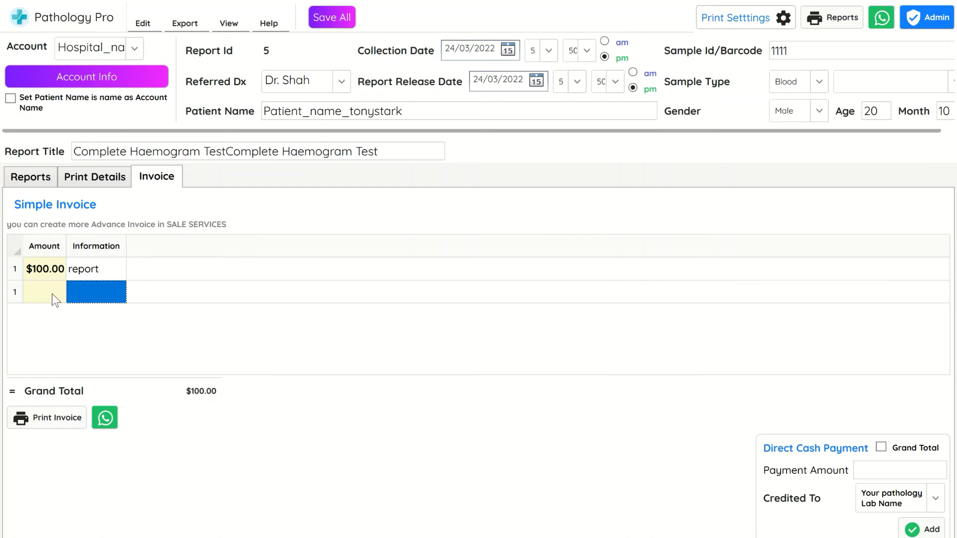
{"action": "type", "text": "30"}
{"action": "key", "text": "Tab"}
{"action": "type", "text": "sample"}
{"action": "key", "text": "Return"}
{"action": "key", "text": "Return"}
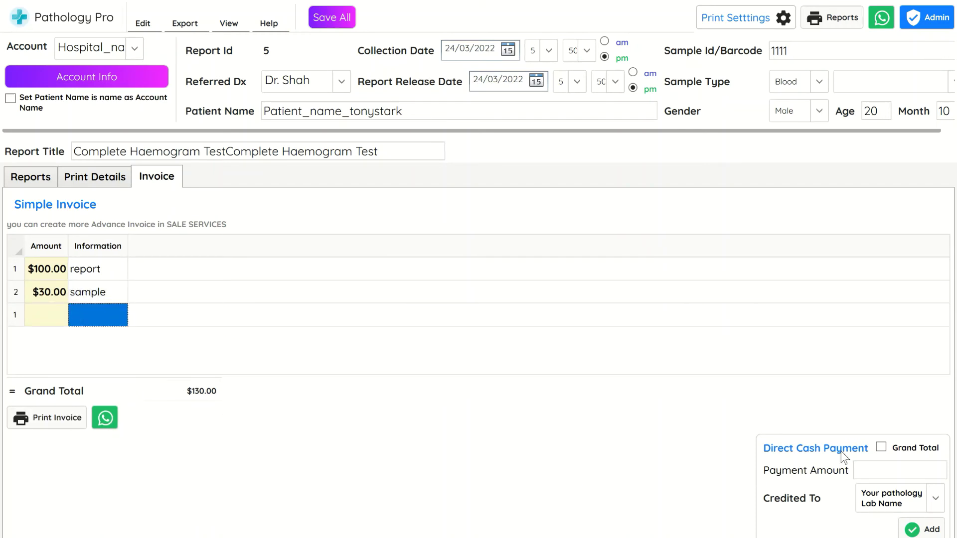
- Change the payment from the $130 grand total to 100.00 cash, then add and confirm it
{"action": "left_click", "coordinate": [881, 447]}
{"action": "left_click", "coordinate": [918, 475]}
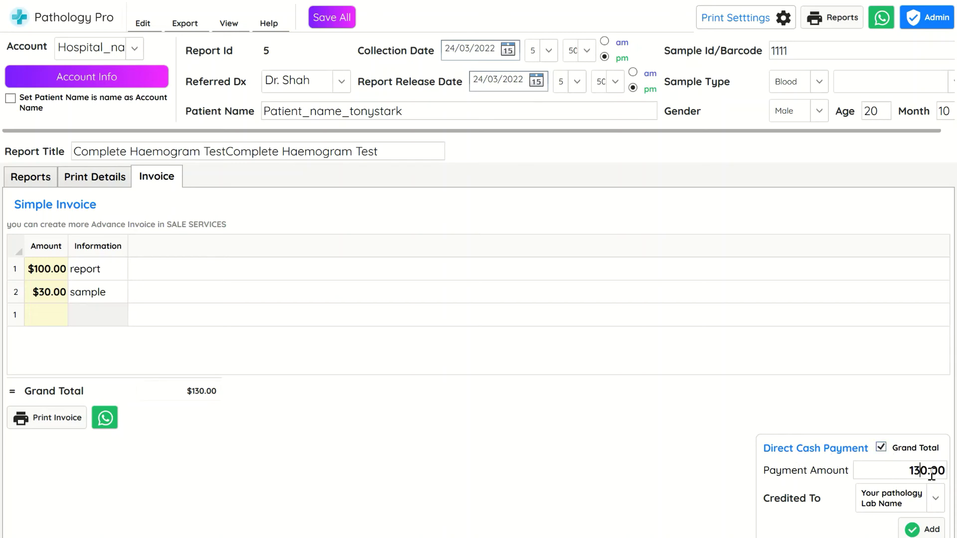
{"action": "key", "text": "BackSpace"}
{"action": "type", "text": "0"}
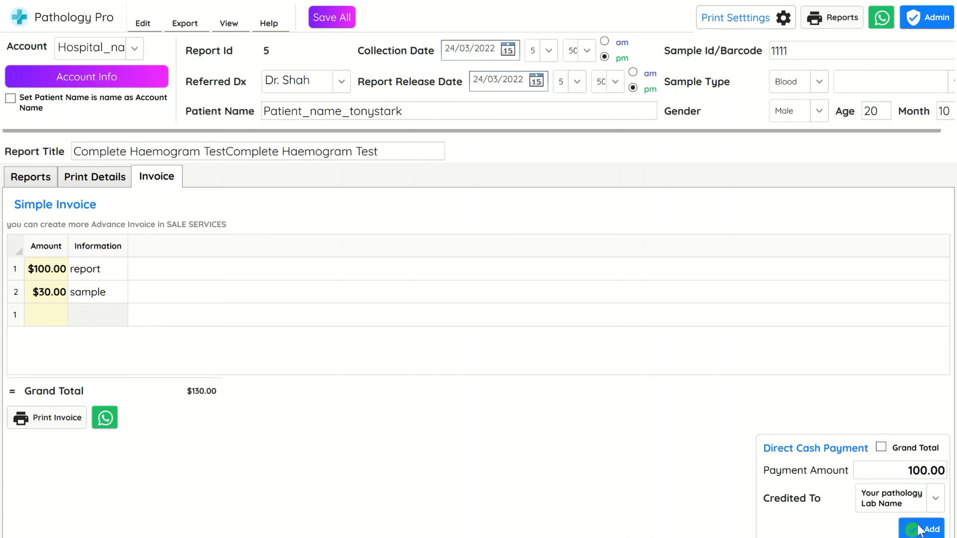
{"action": "left_click", "coordinate": [920, 530]}
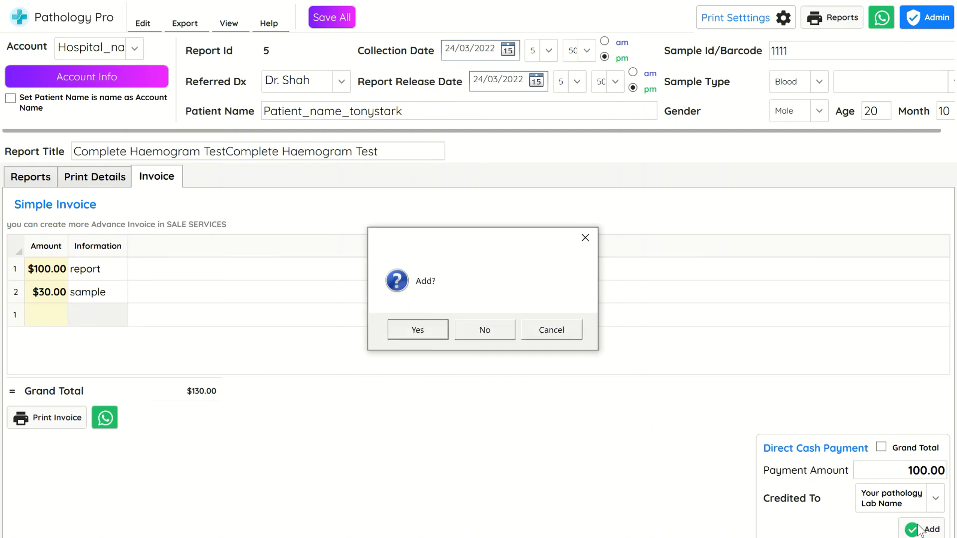
{"action": "left_click", "coordinate": [419, 327]}
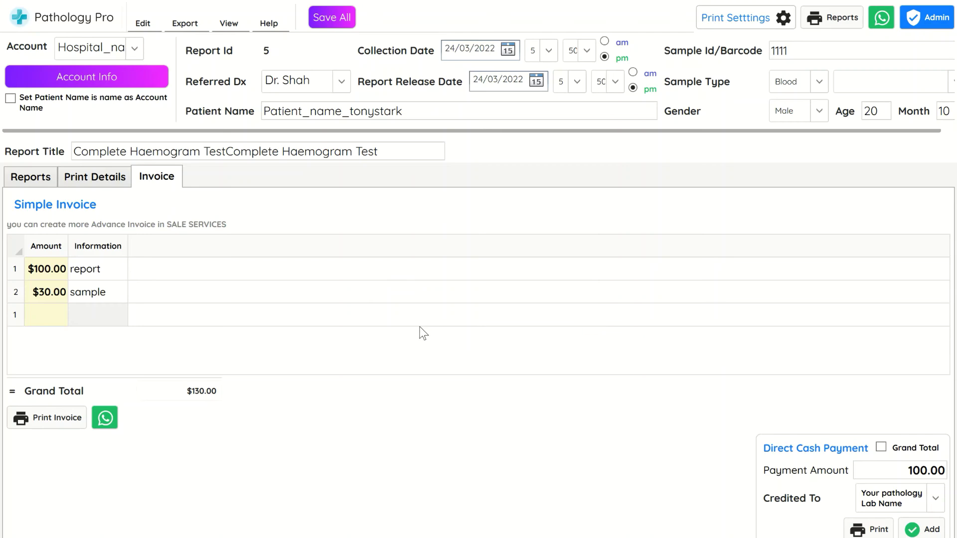
- Preview the 100.00 payment receipt, close it, and close Report 5
{"action": "left_click", "coordinate": [875, 530]}
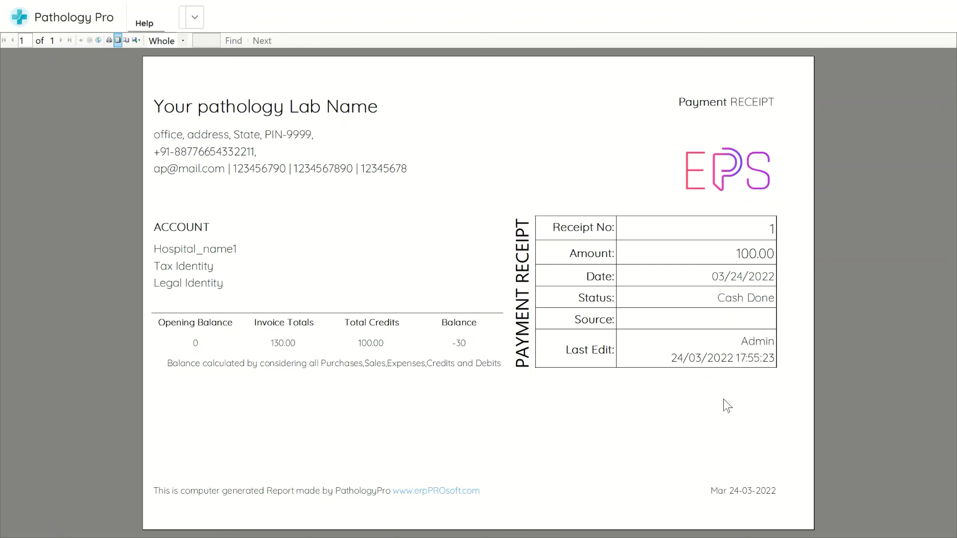
{"action": "left_click", "coordinate": [941, 1]}
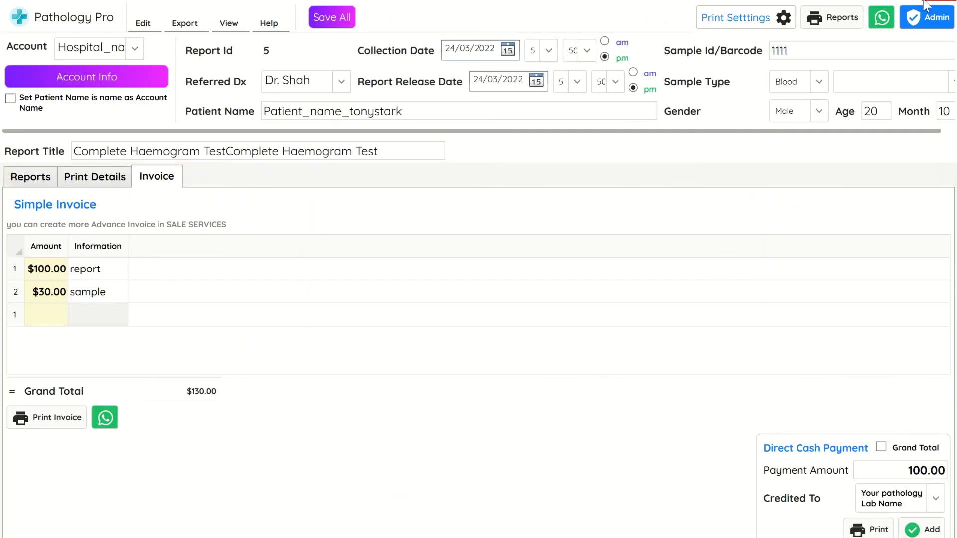
{"action": "left_click", "coordinate": [939, 2]}
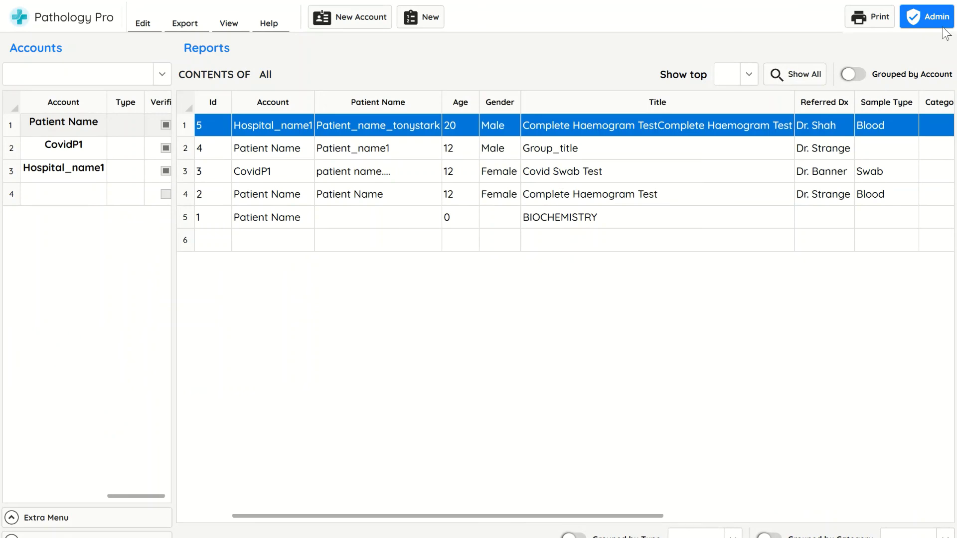